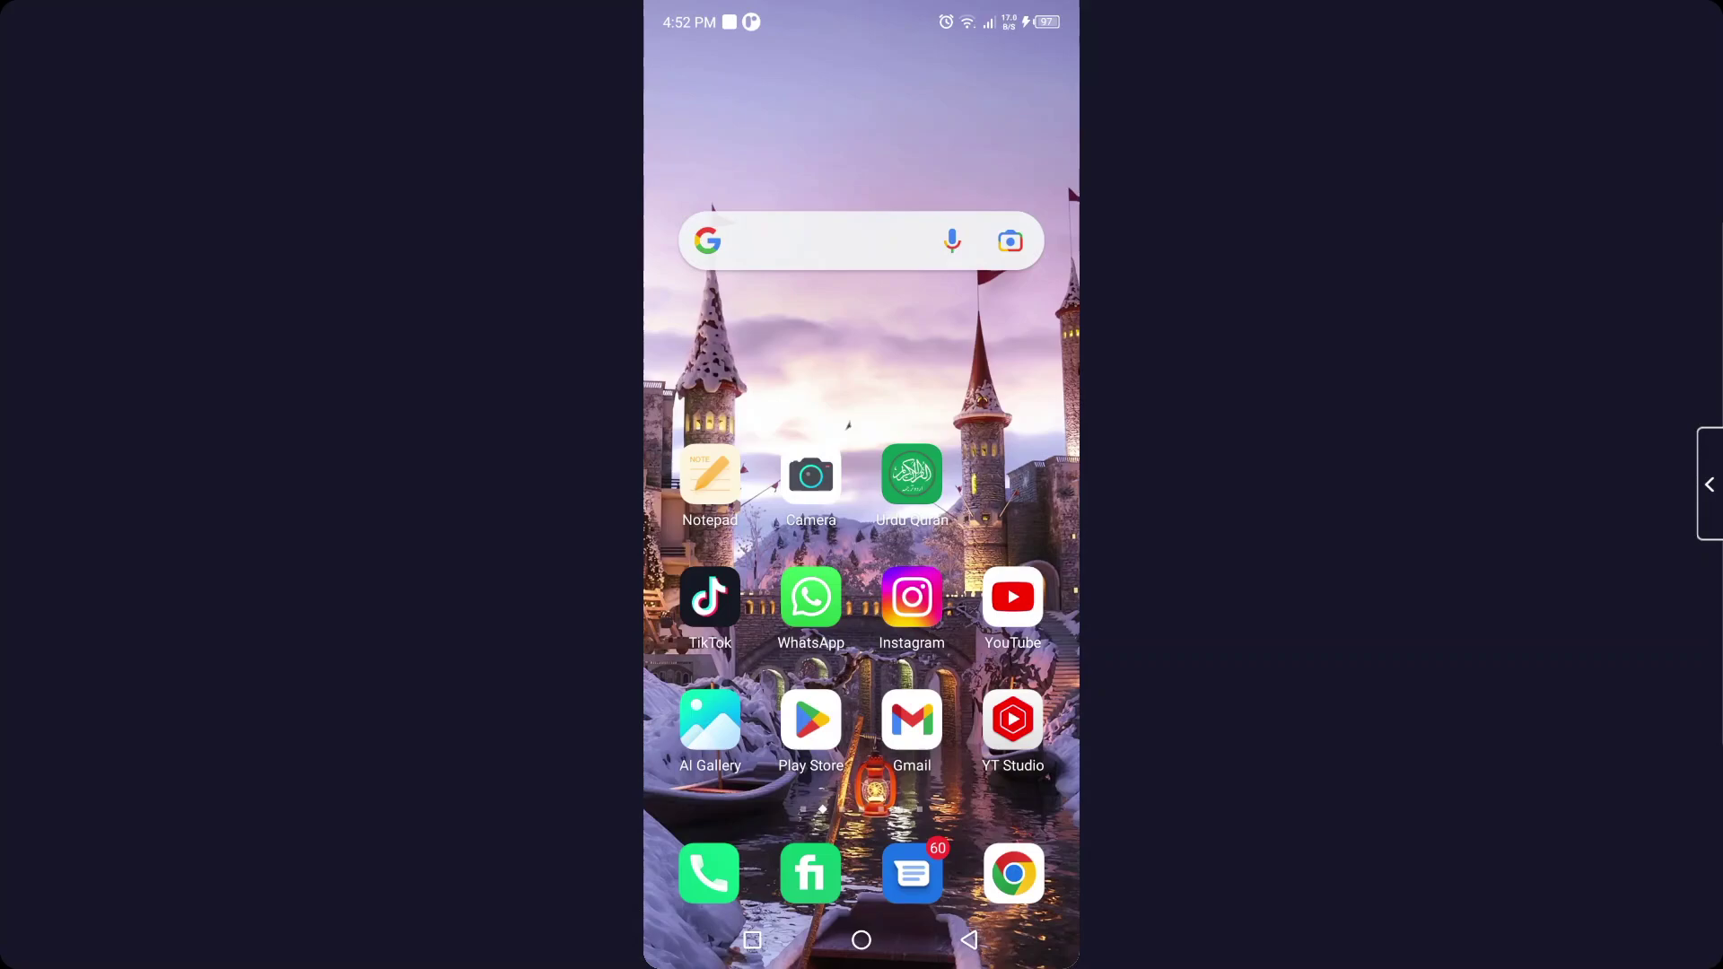
Find the installed WeChat in the Google Play Store and open it
left_click(810, 721)
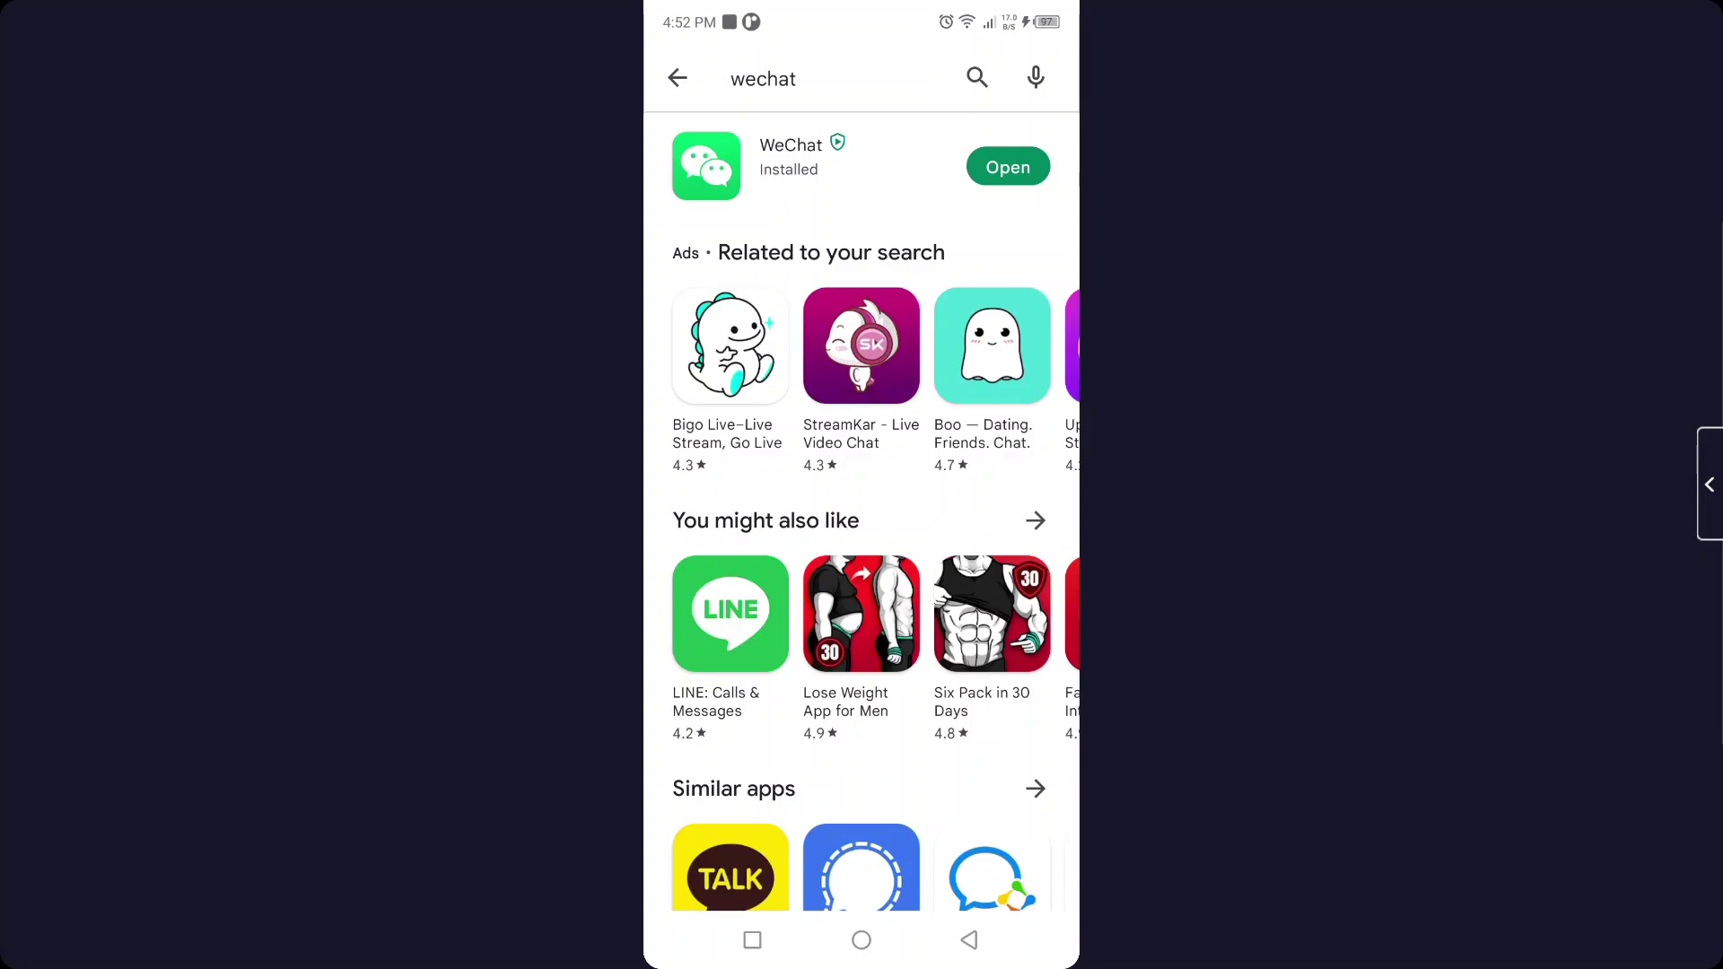
left_click(1007, 167)
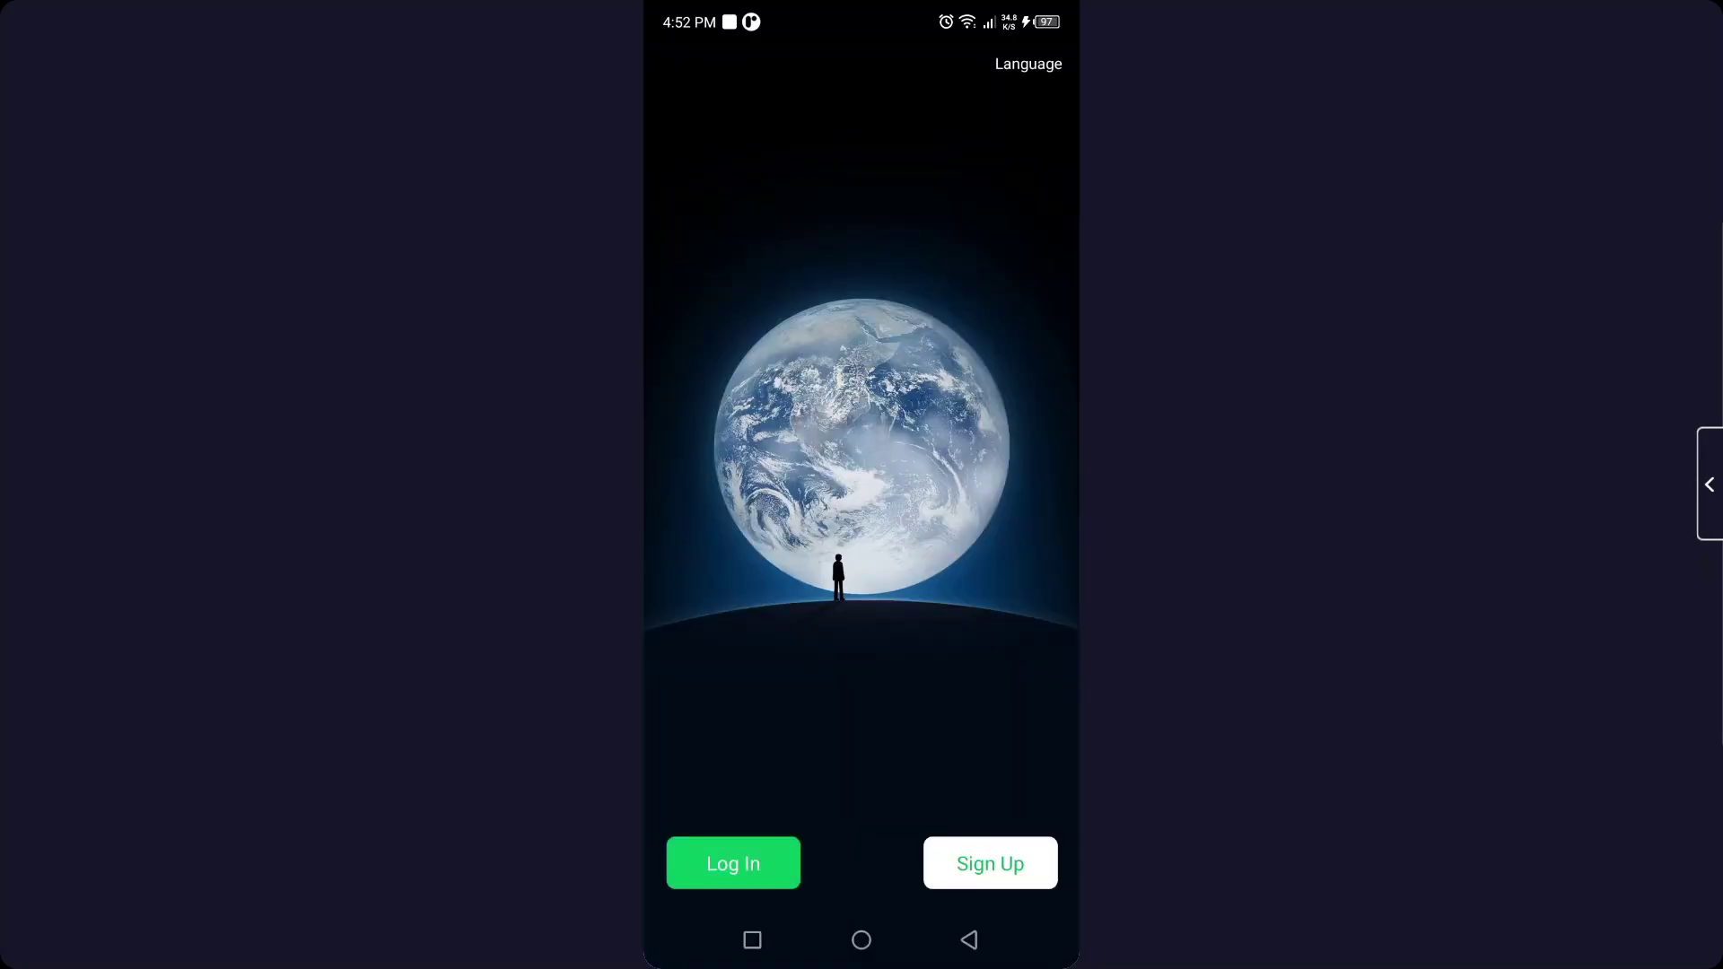
Start a mobile-number sign-up and set Country/Region to Pakistan (+92)
left_click(990, 863)
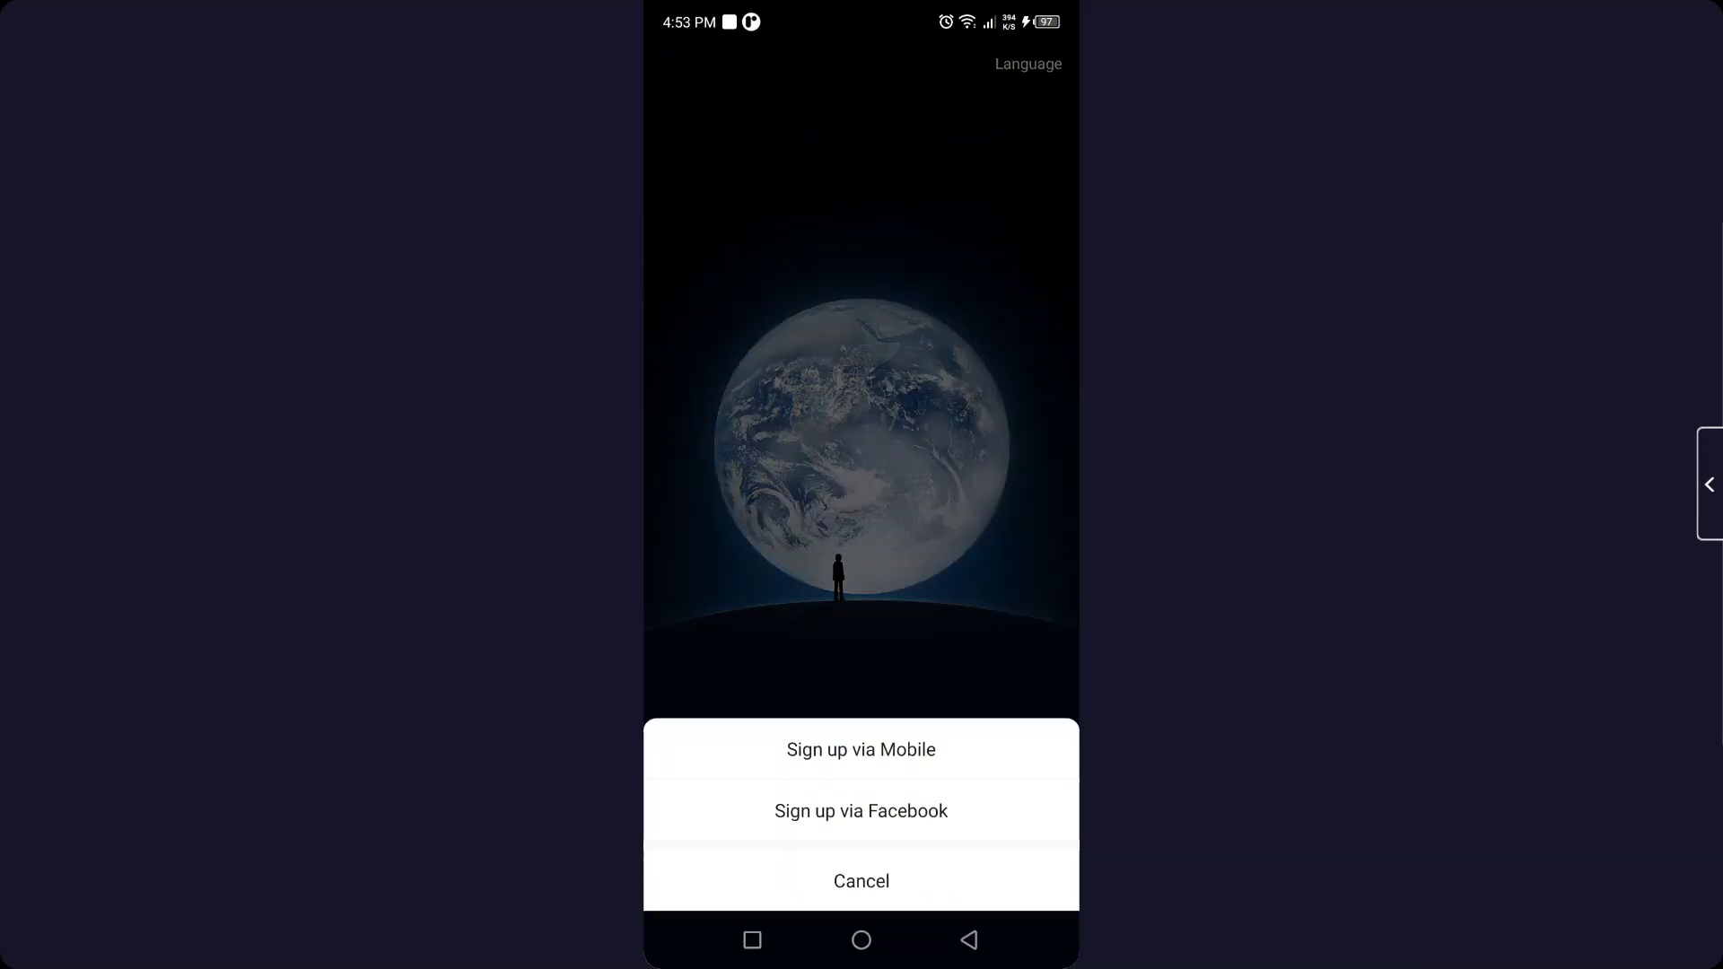
left_click(862, 750)
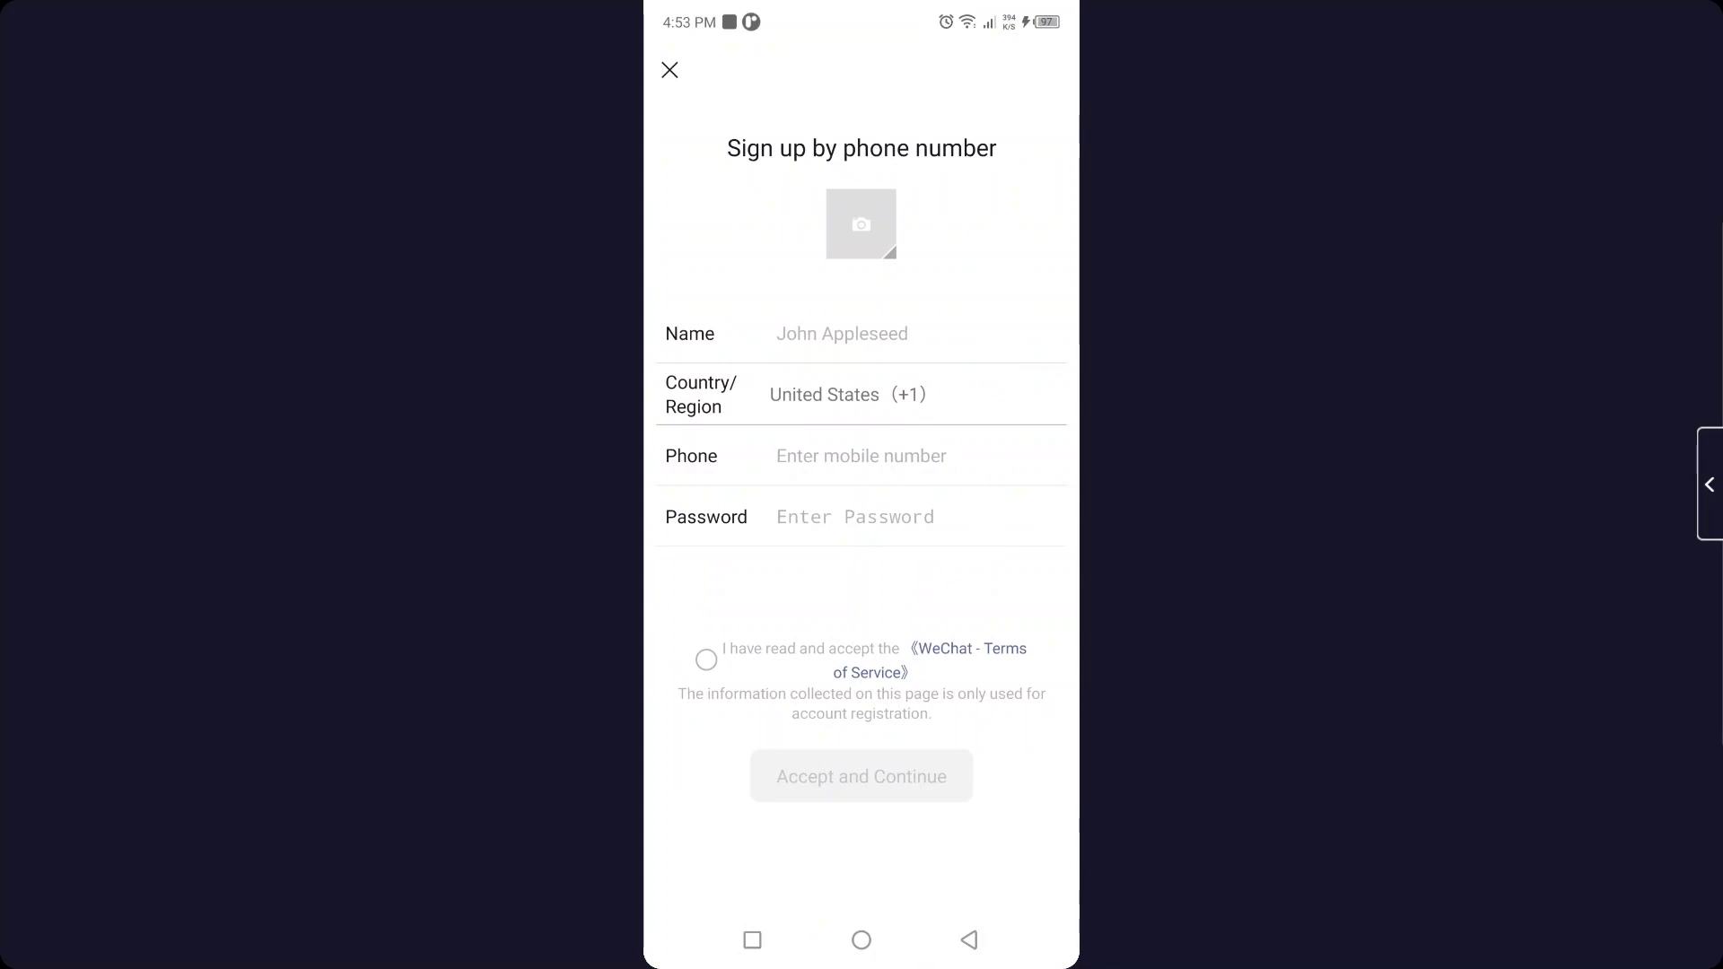
left_click(862, 332)
left_click(862, 395)
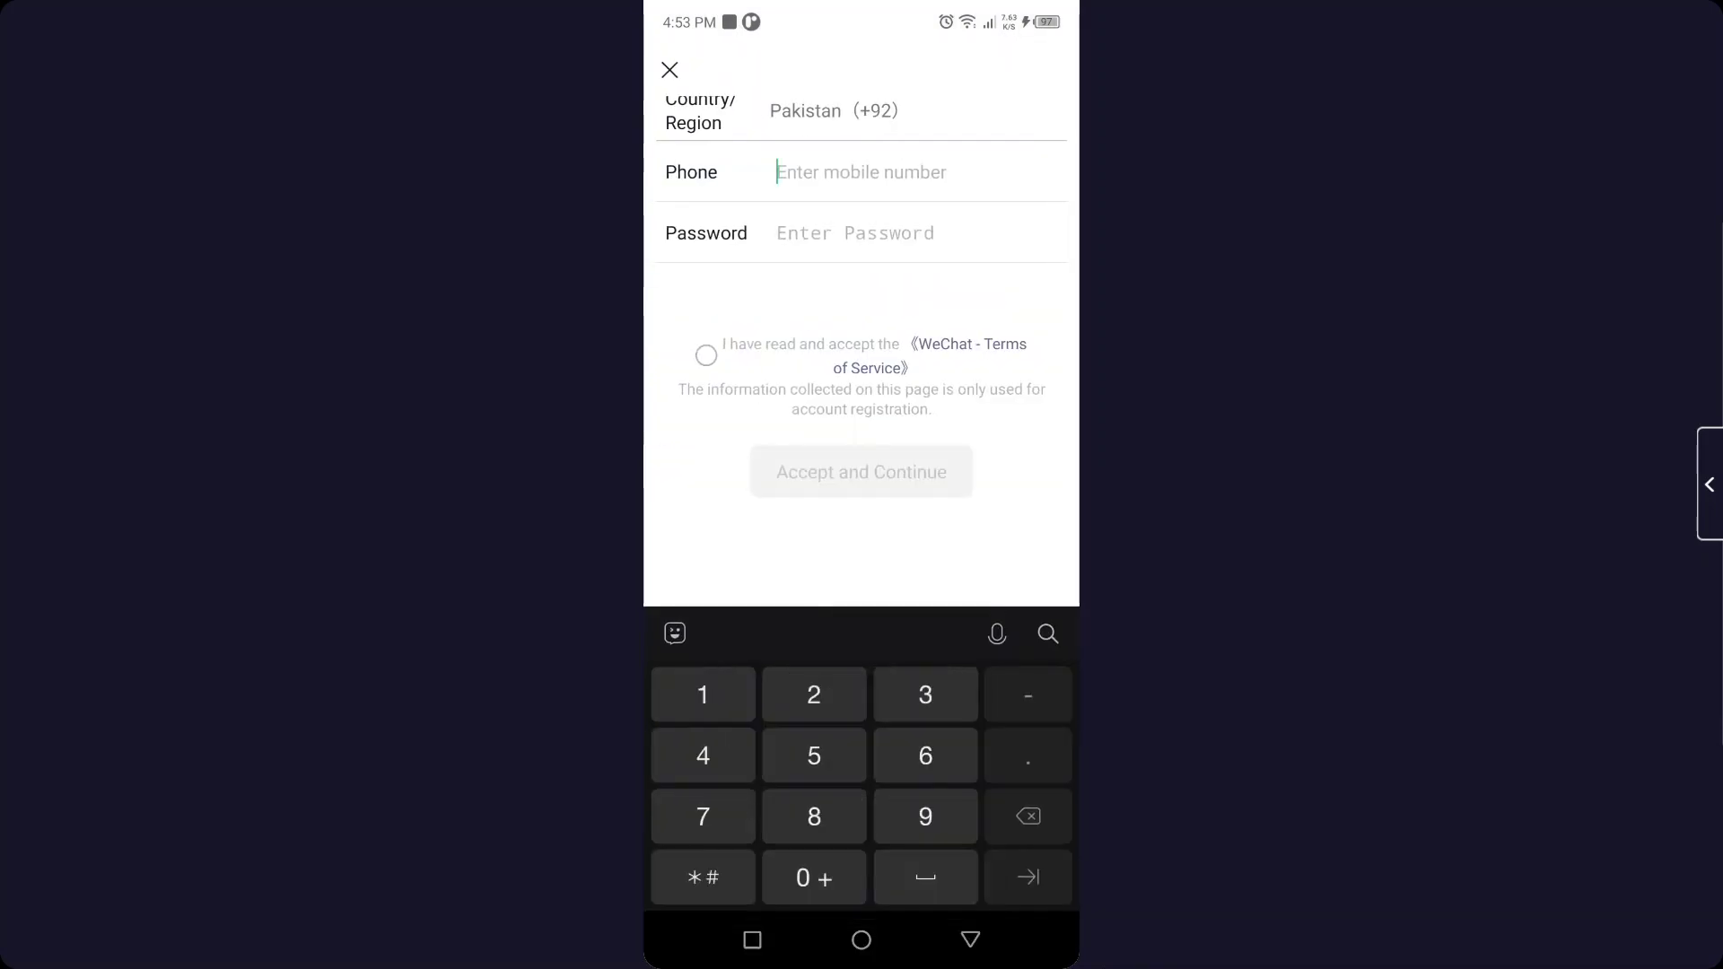
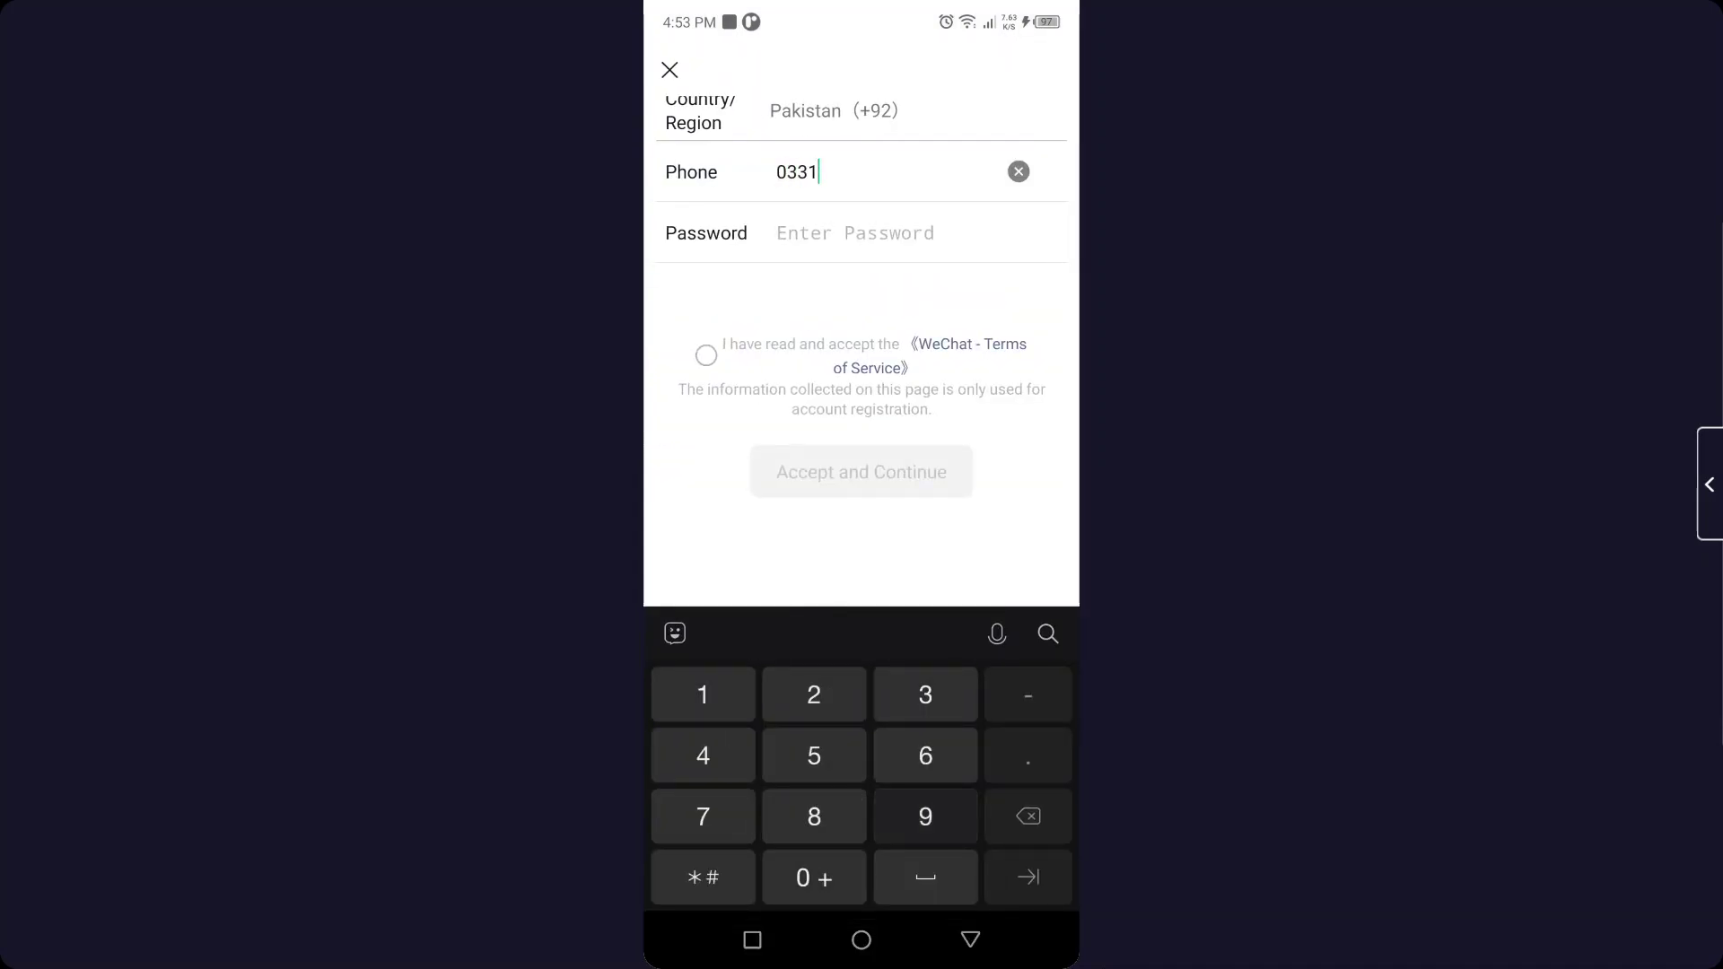
Enter the phone number and a symbol-containing password, then tick the Terms of Service box
left_click(915, 233)
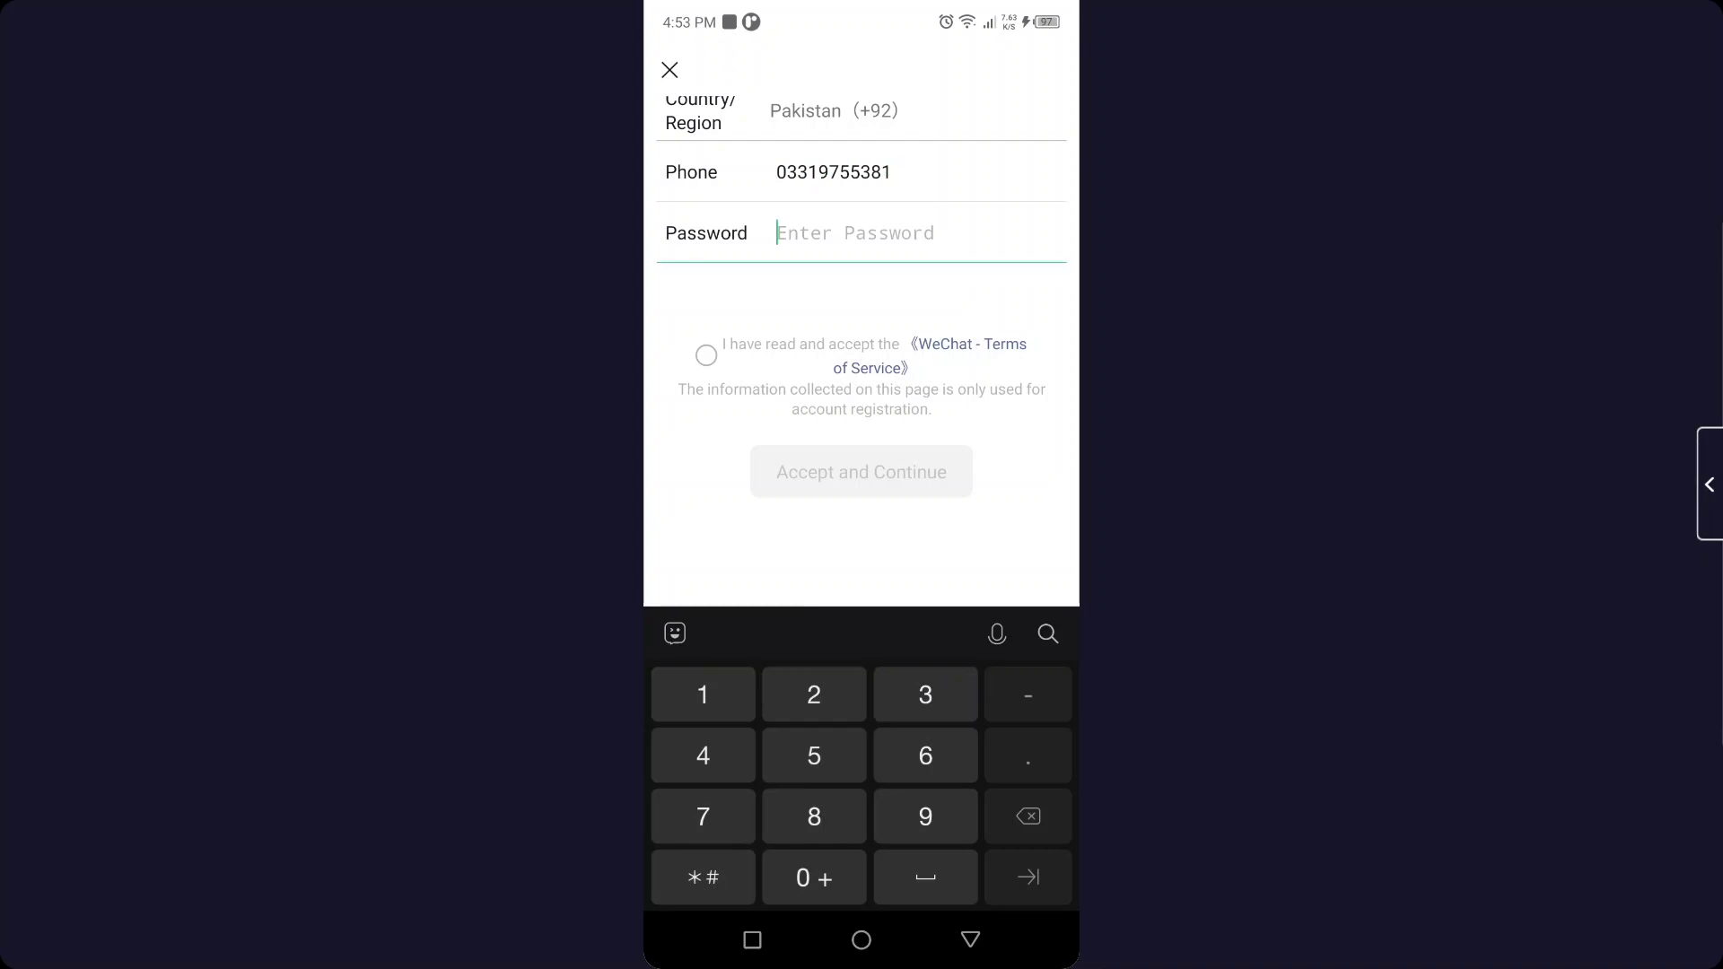
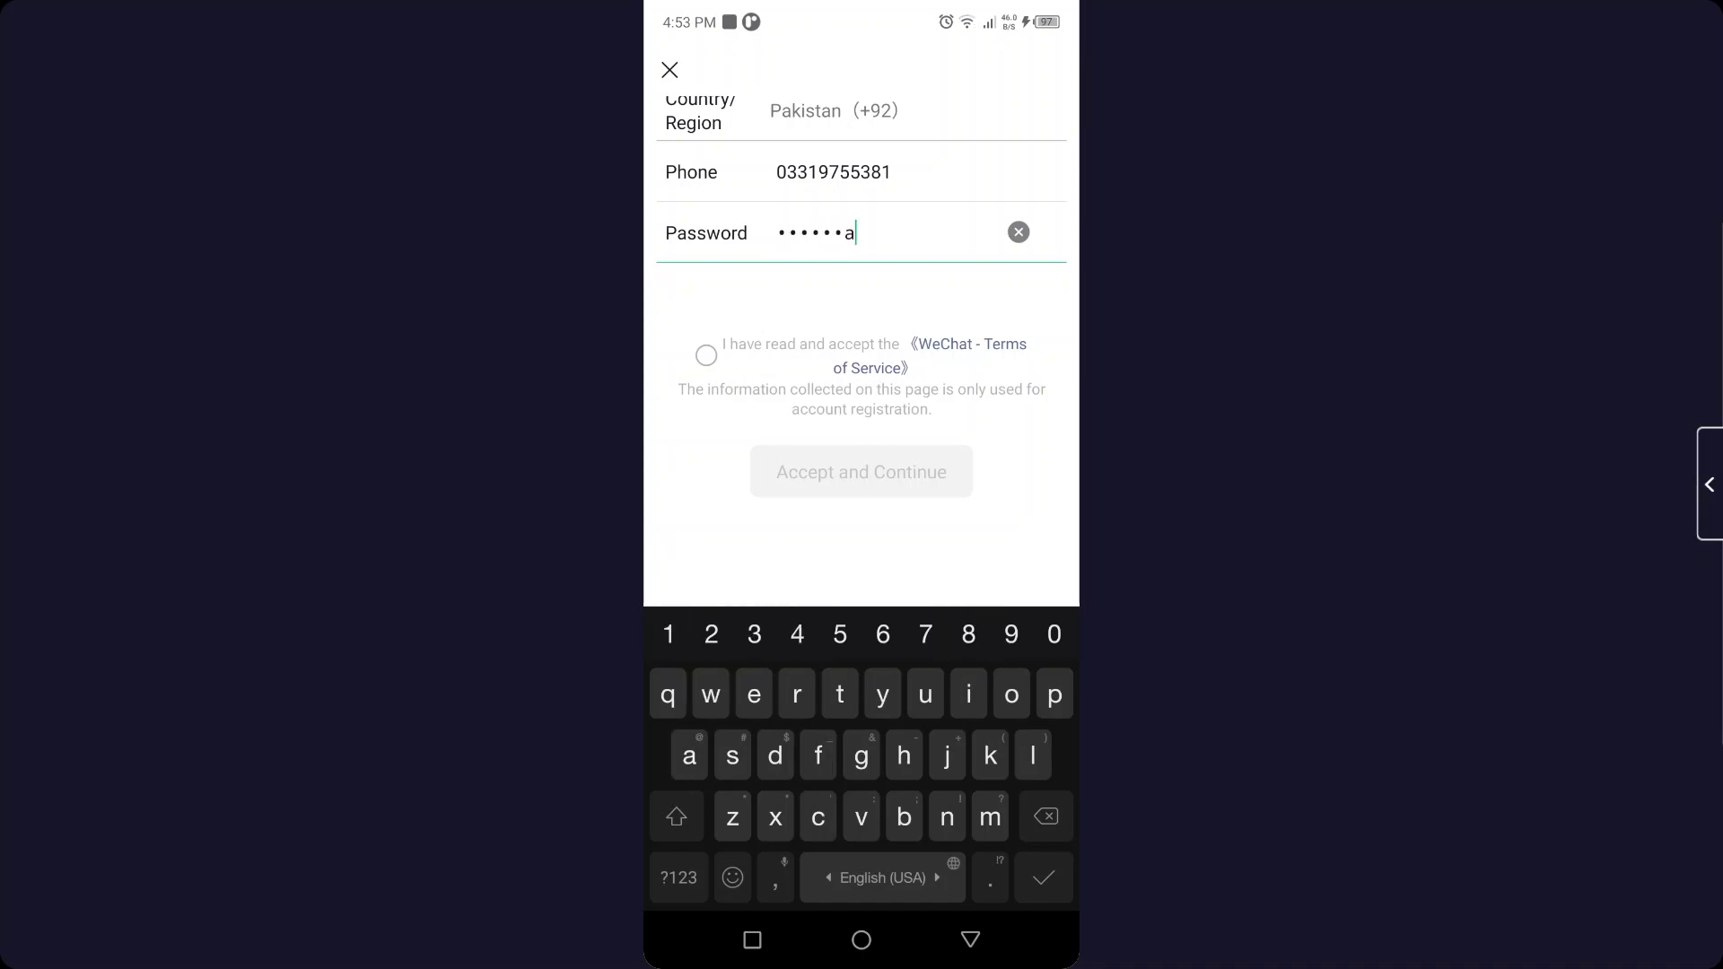
left_click(678, 878)
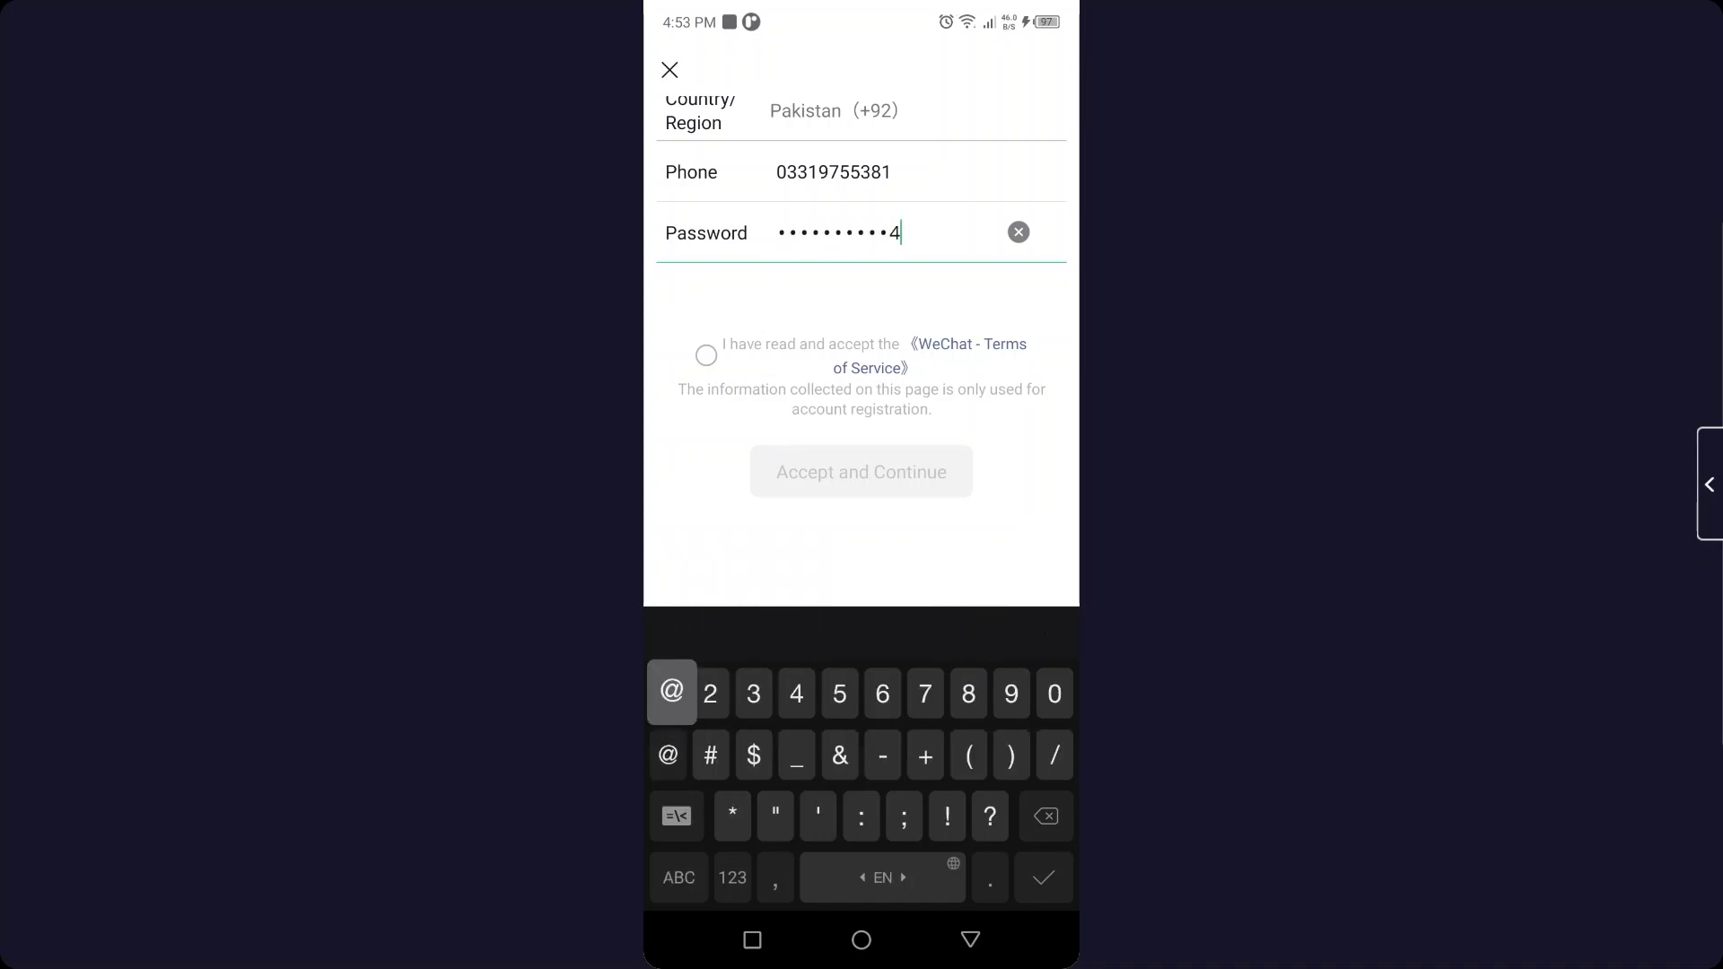
type("@")
left_click(706, 354)
scroll(862, 404, "up", 3)
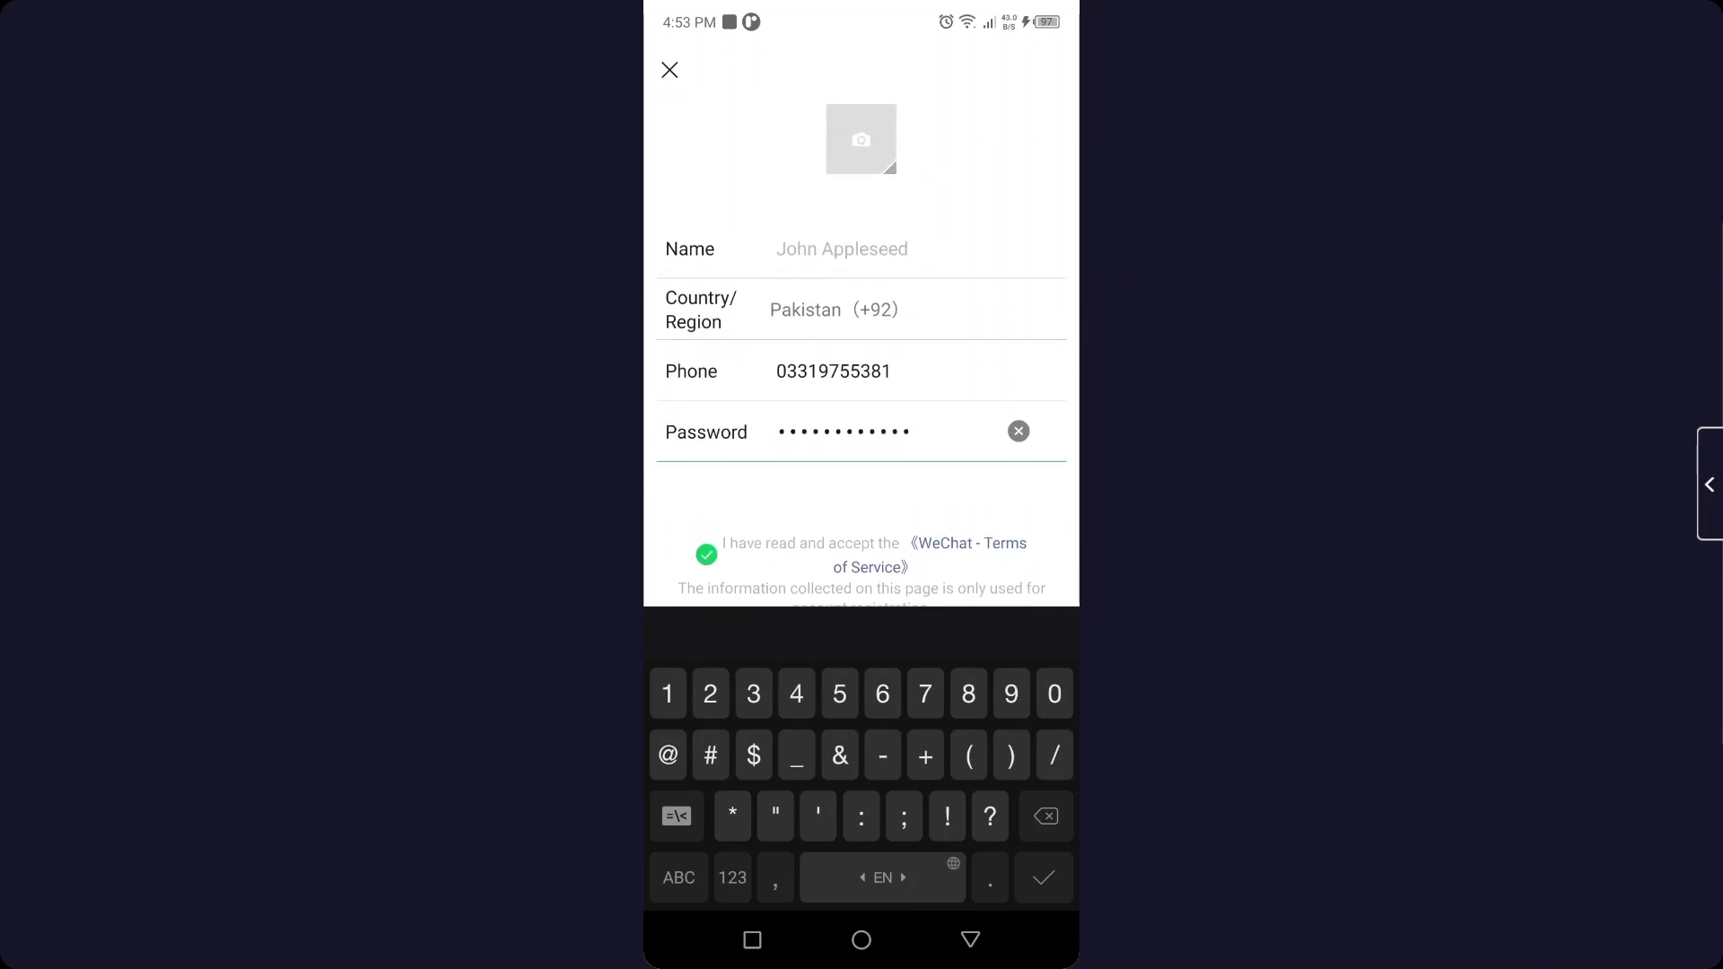
Type the account holder's name, fix its last-letter typo, and reveal the whole form
left_click(915, 262)
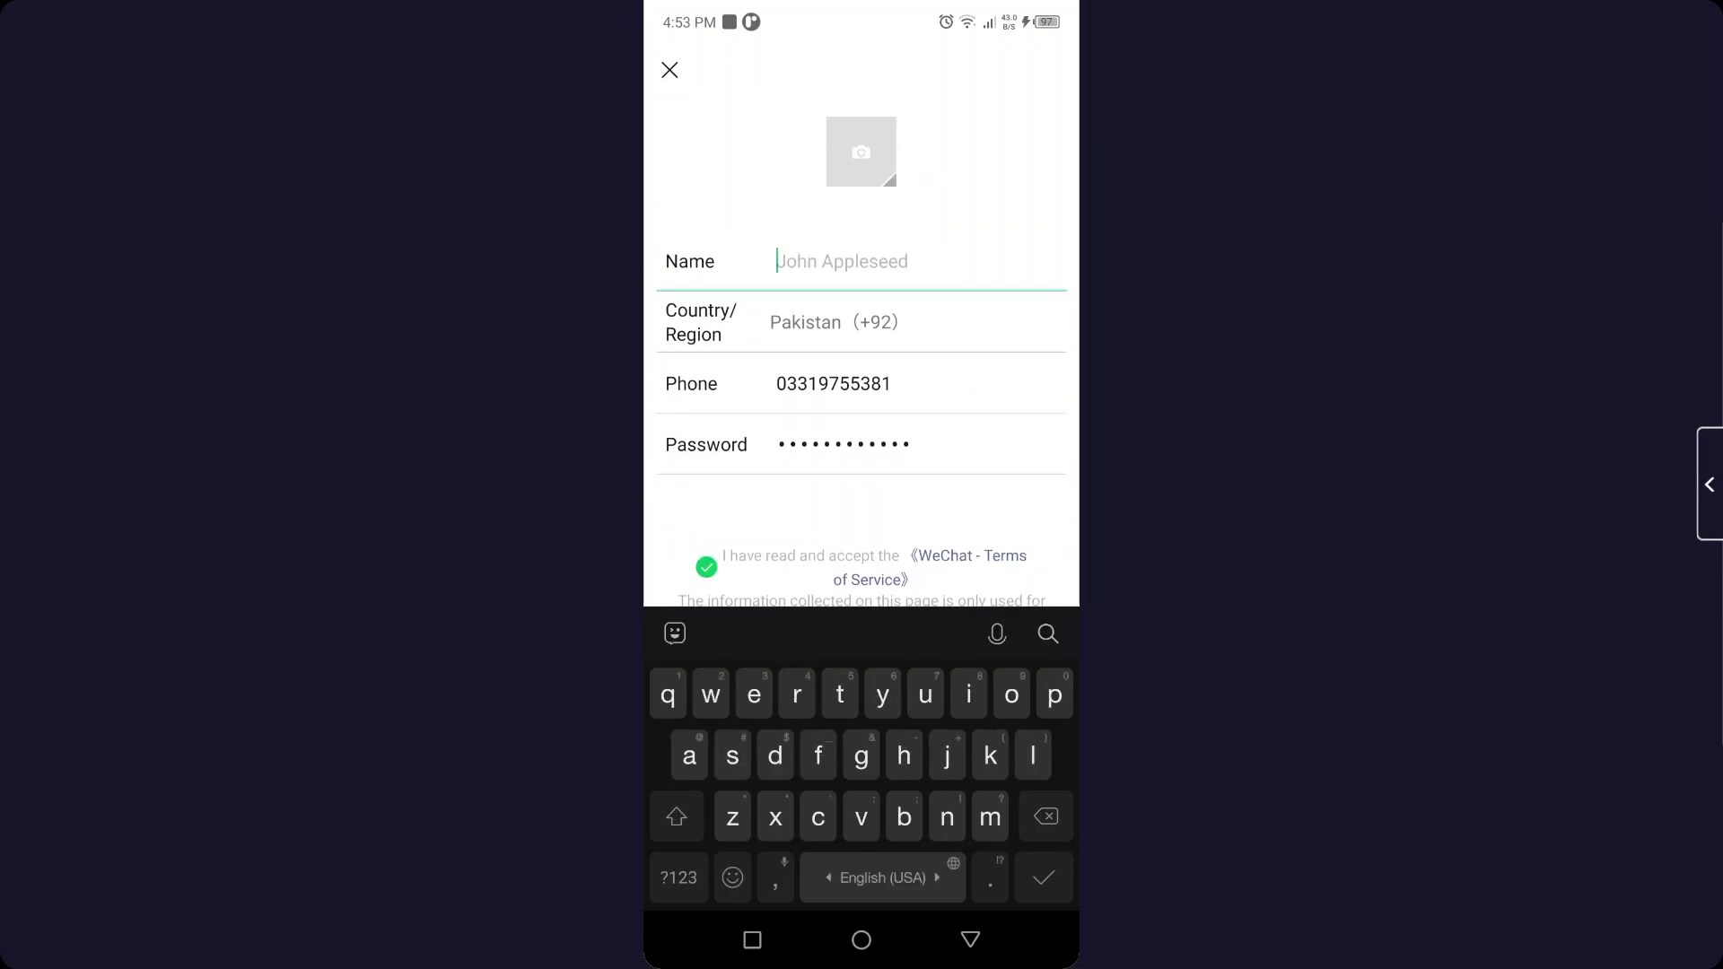
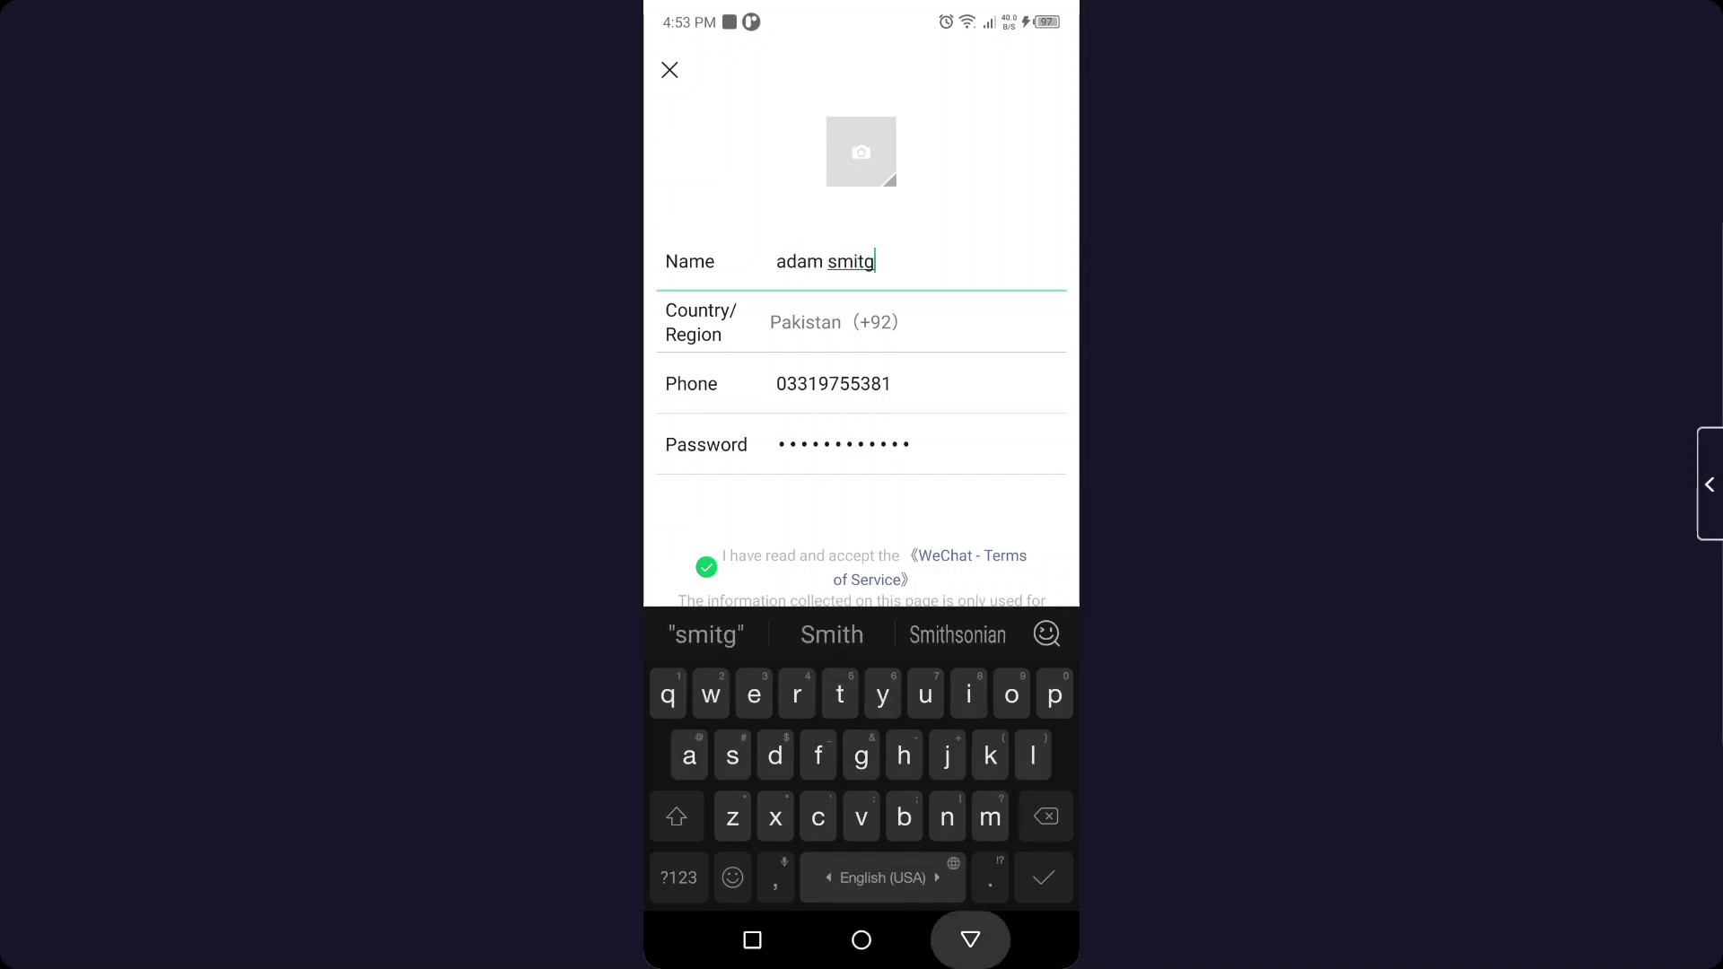
left_click(970, 940)
left_click(861, 404)
left_click(1047, 817)
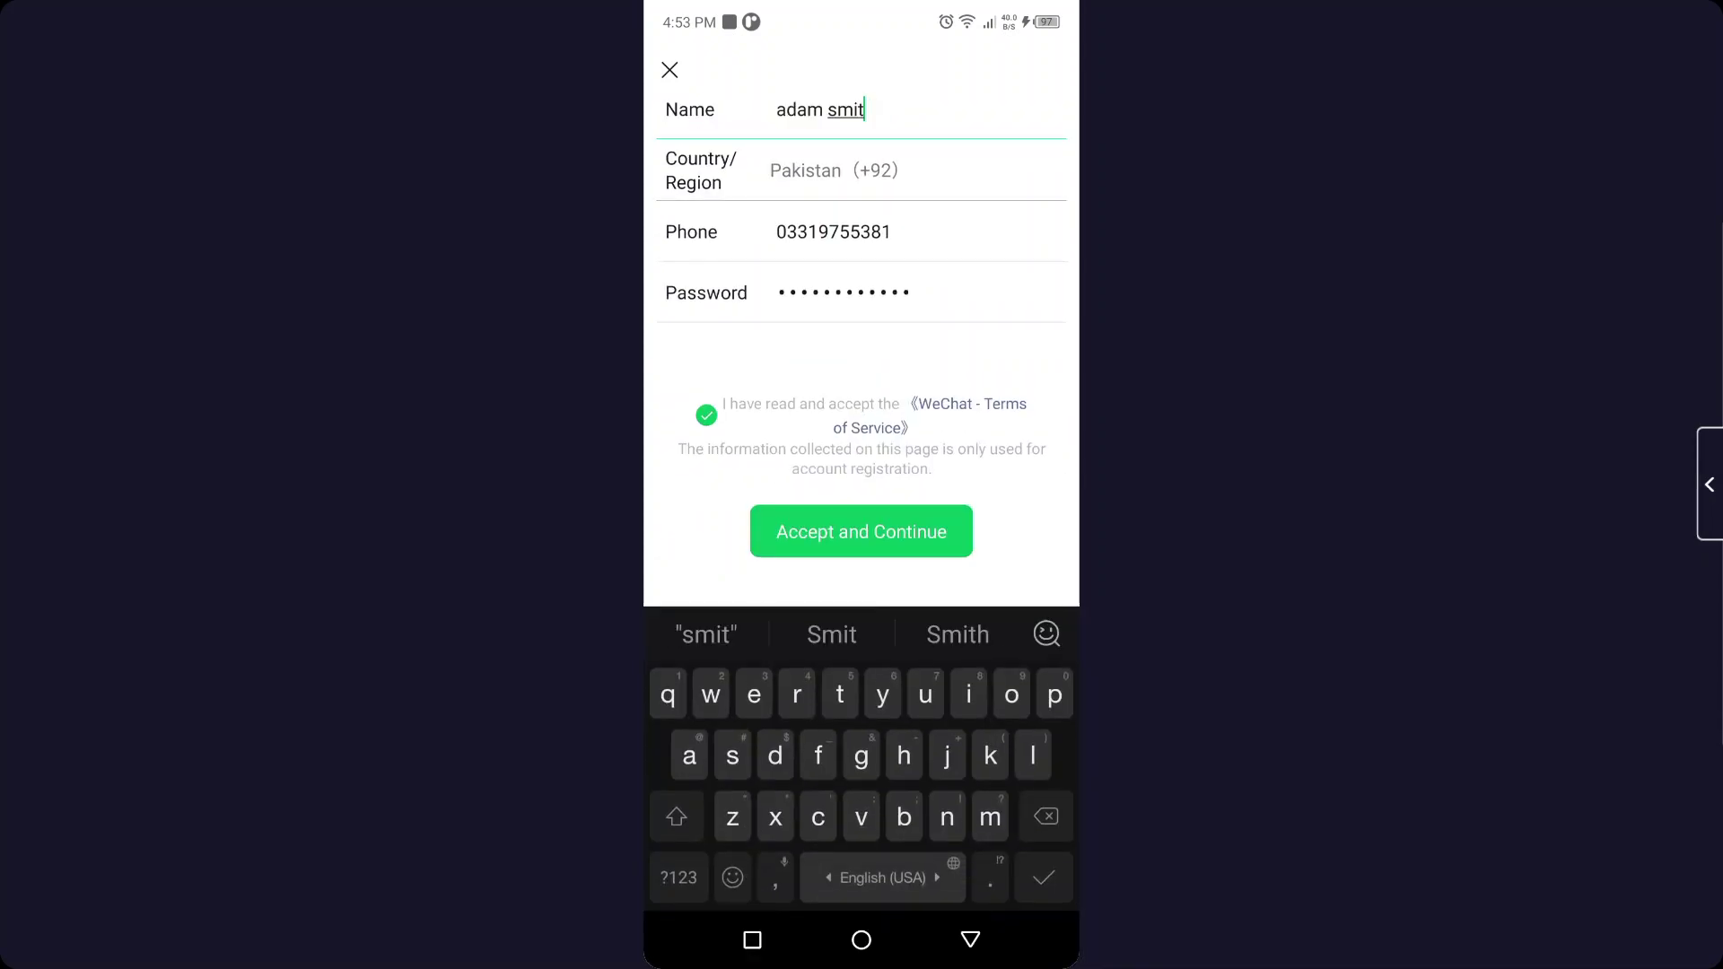
type("h")
left_click(969, 939)
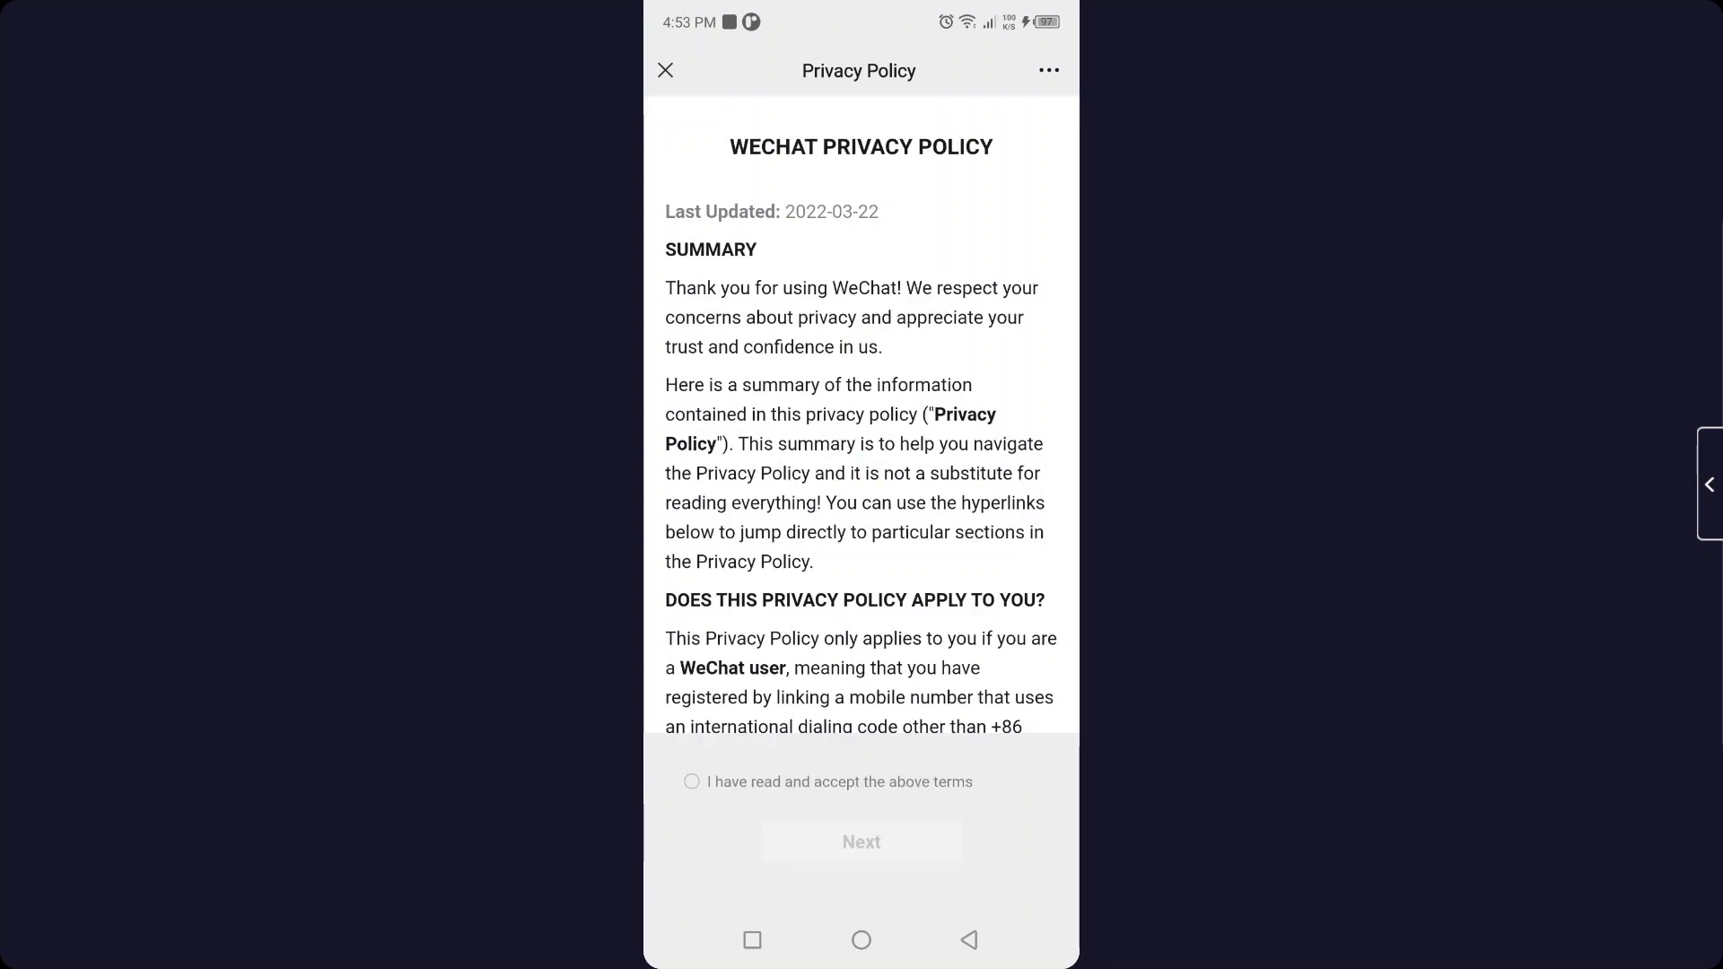
Tick 'I have read and accept the above terms' and continue with Next
left_click(690, 781)
left_click(861, 842)
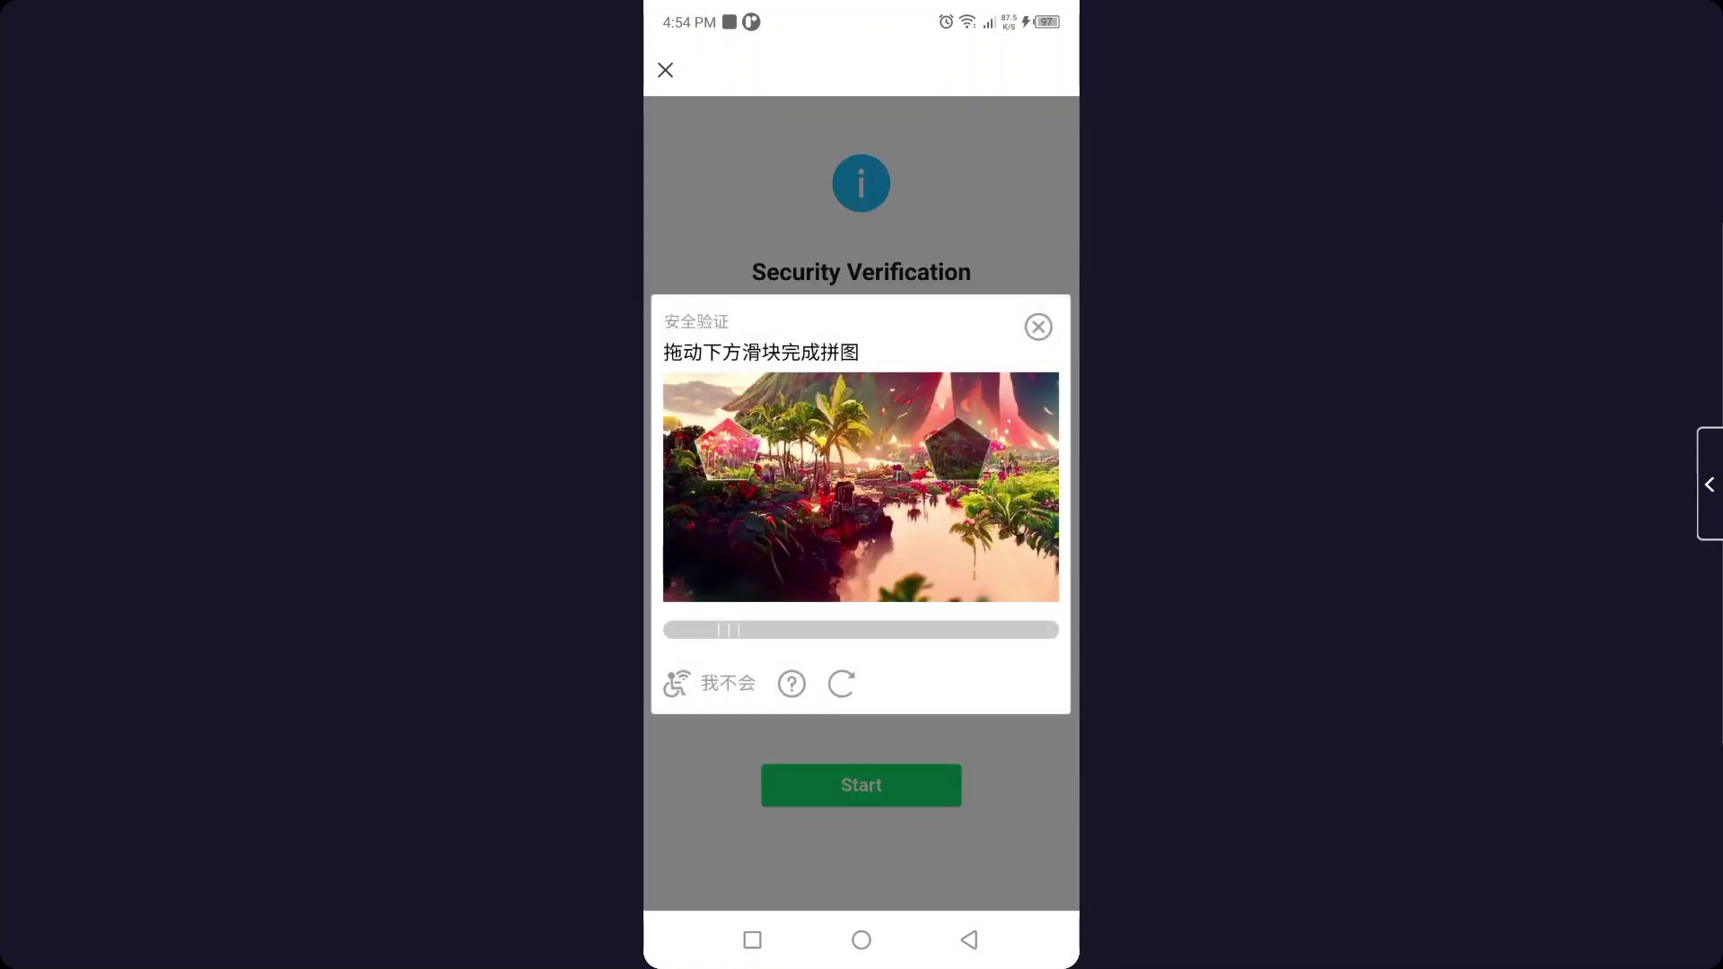
Drag the slider so the puzzle piece fits into its gap
left_click_drag(726, 630, 954, 630)
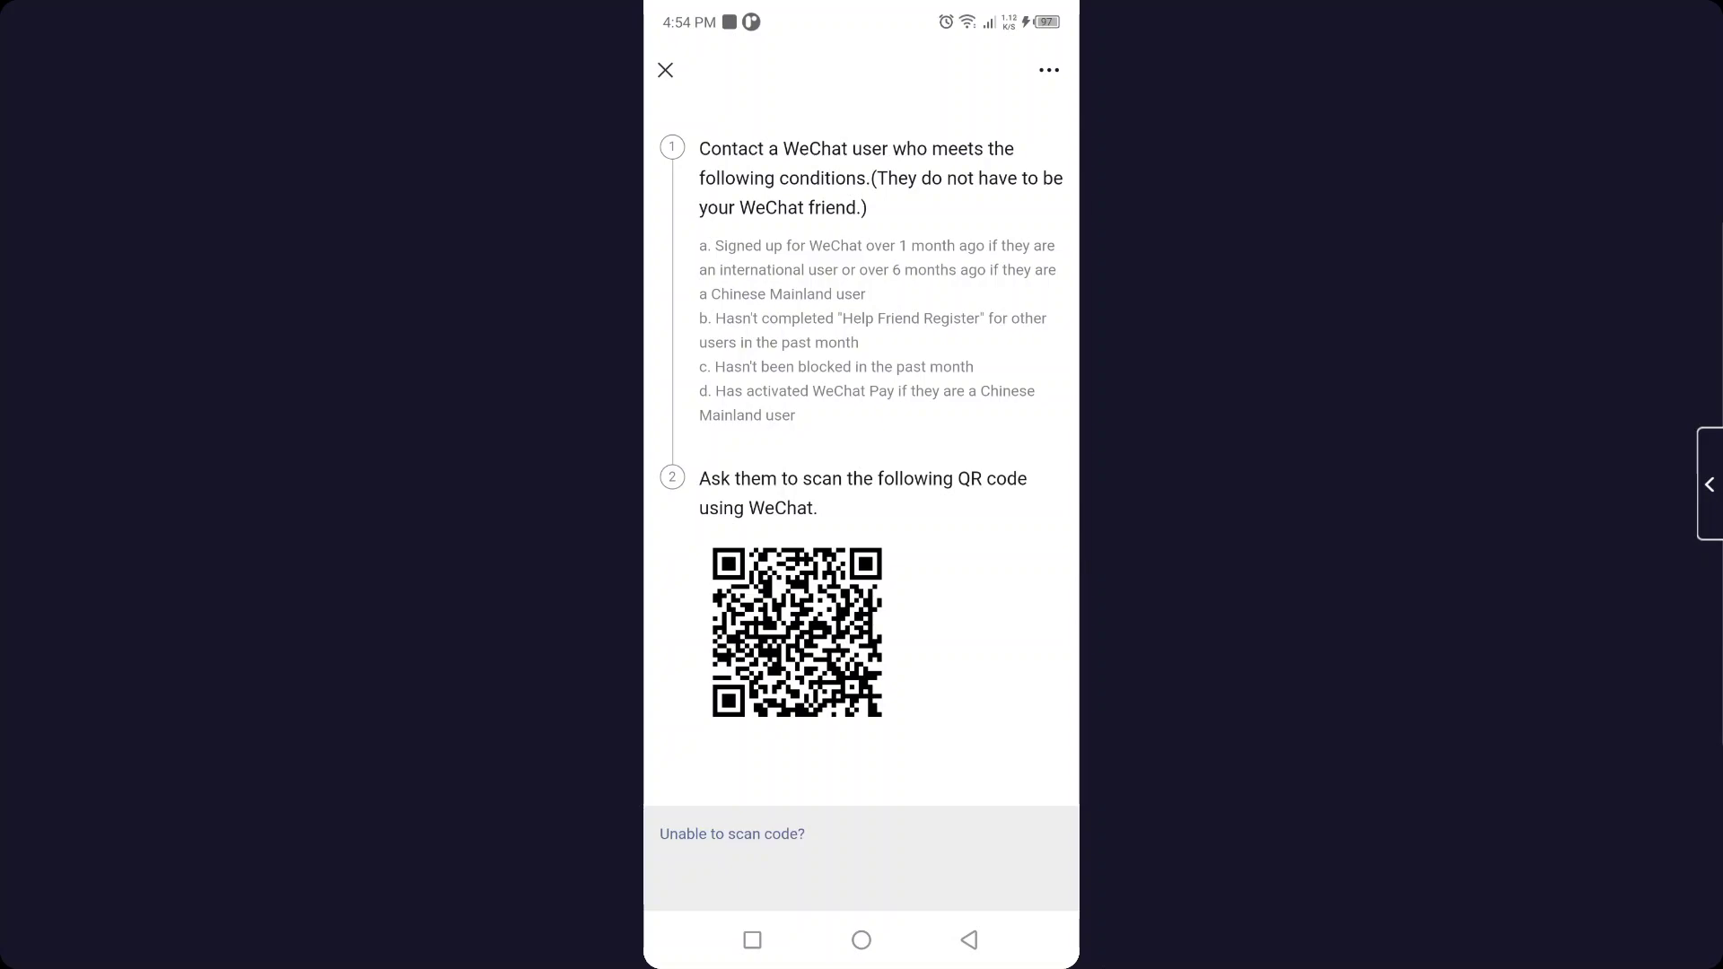
Dismiss the ⋯ options menu and close the QR-code verification page
left_click(1049, 71)
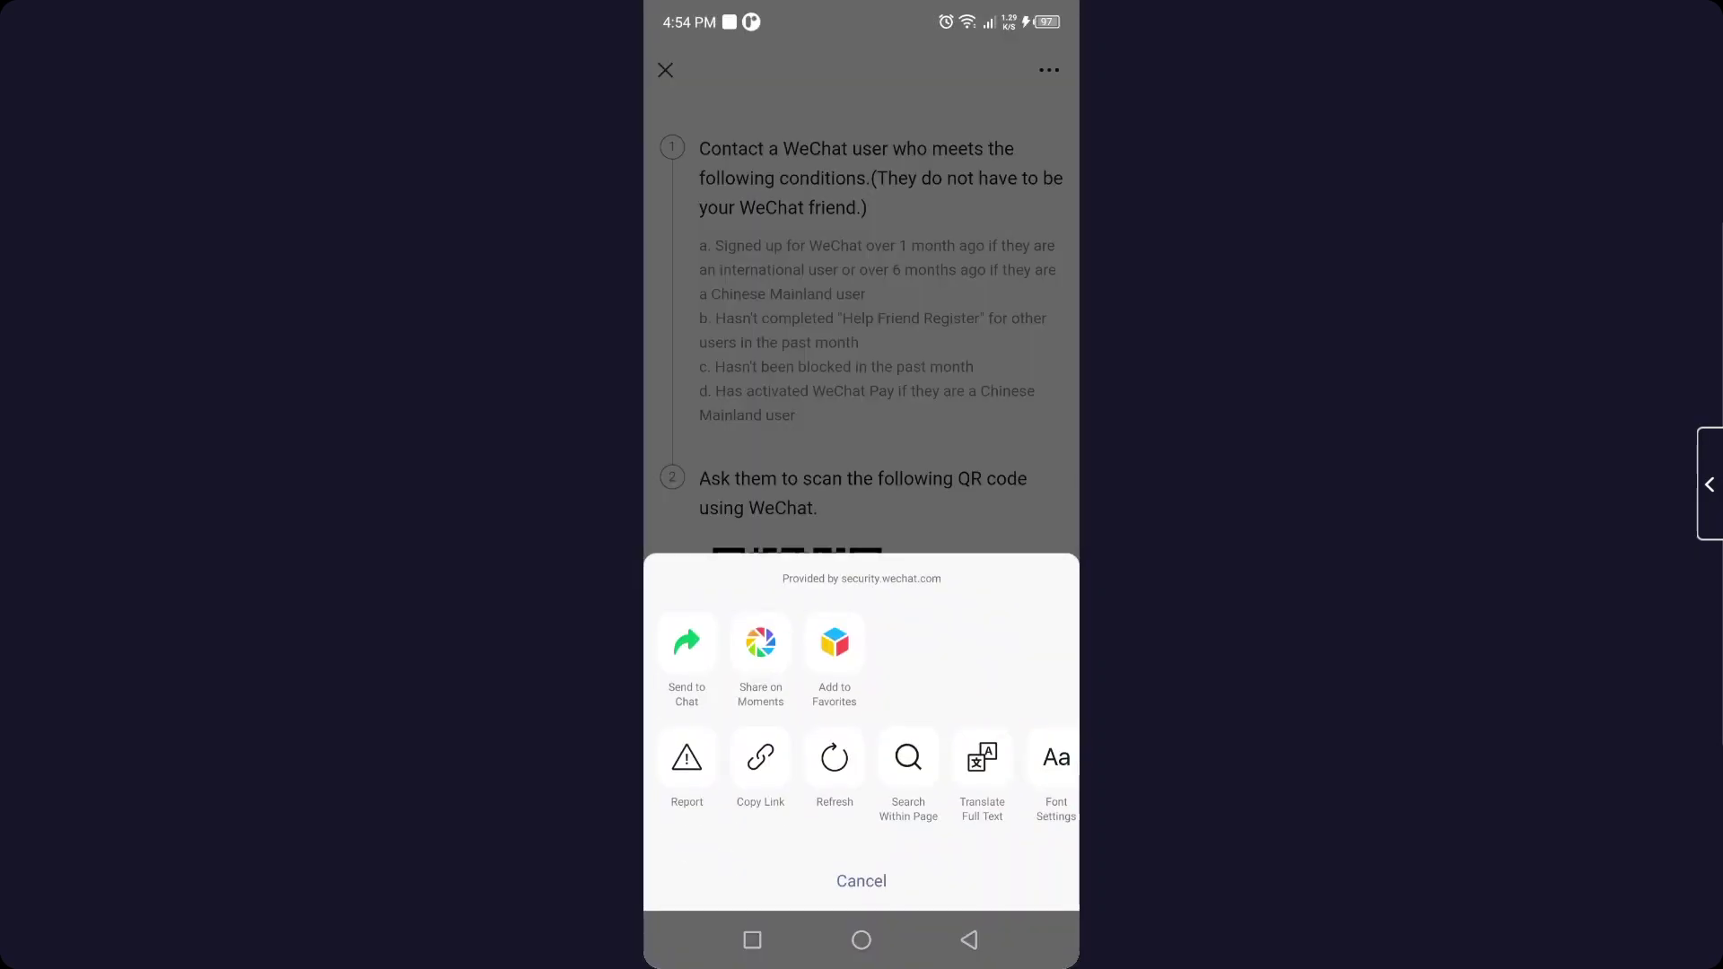
left_click(859, 881)
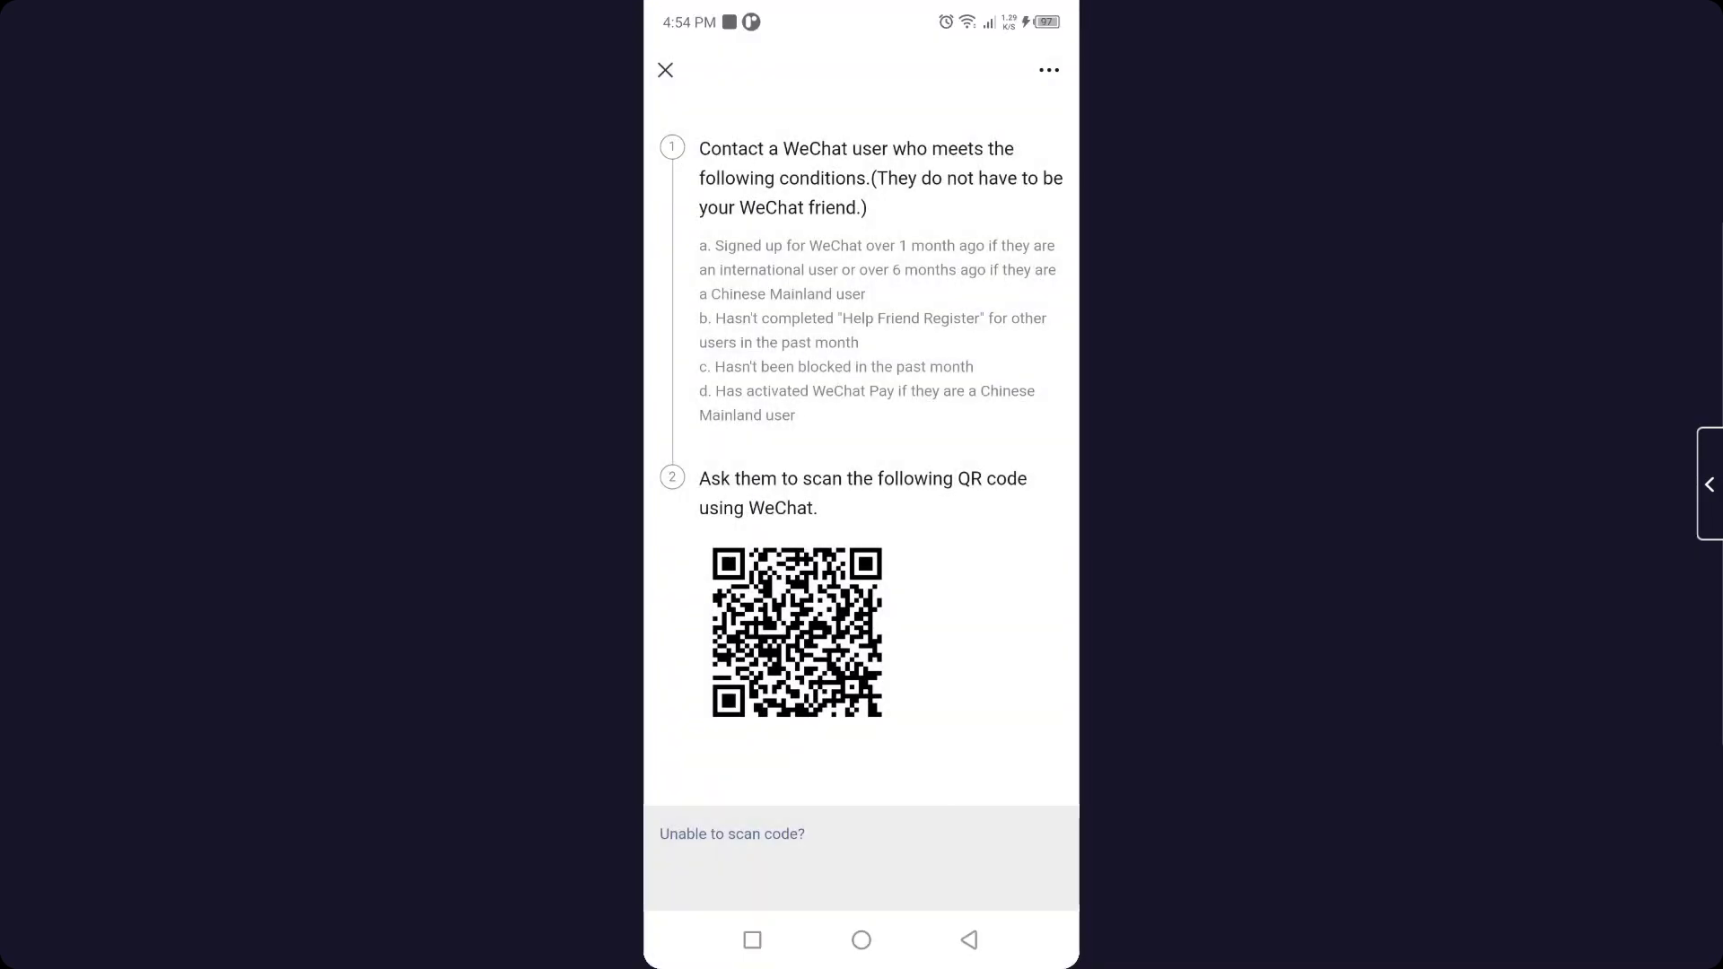
left_click(862, 940)
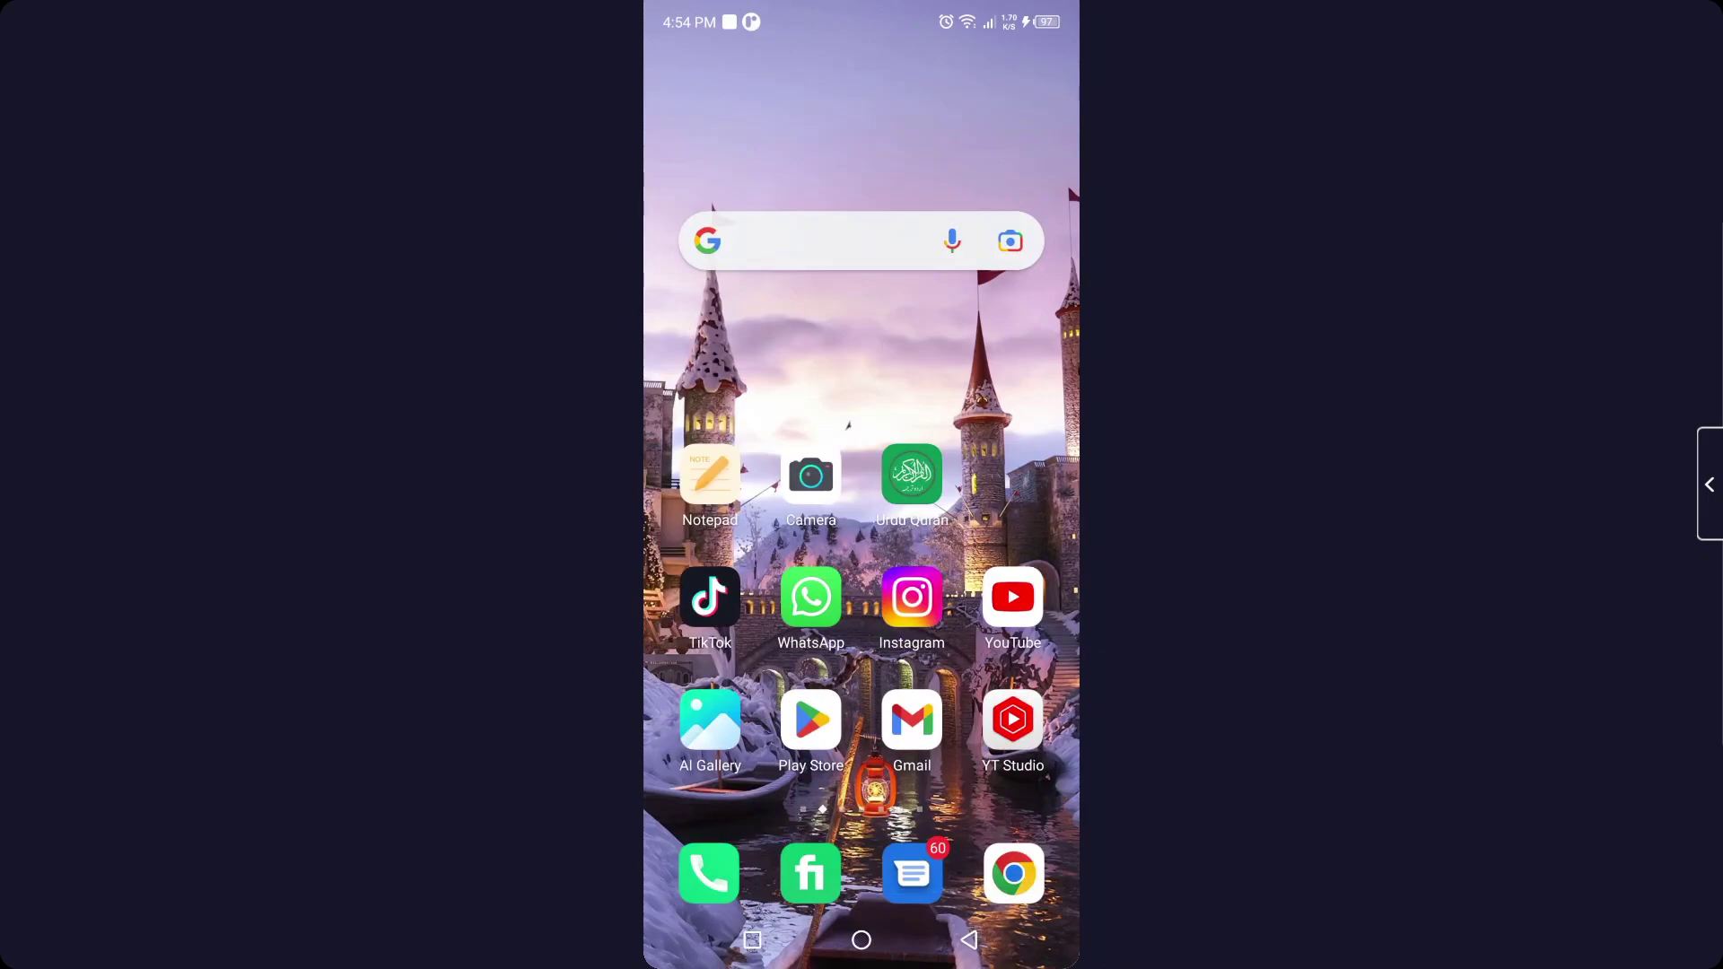